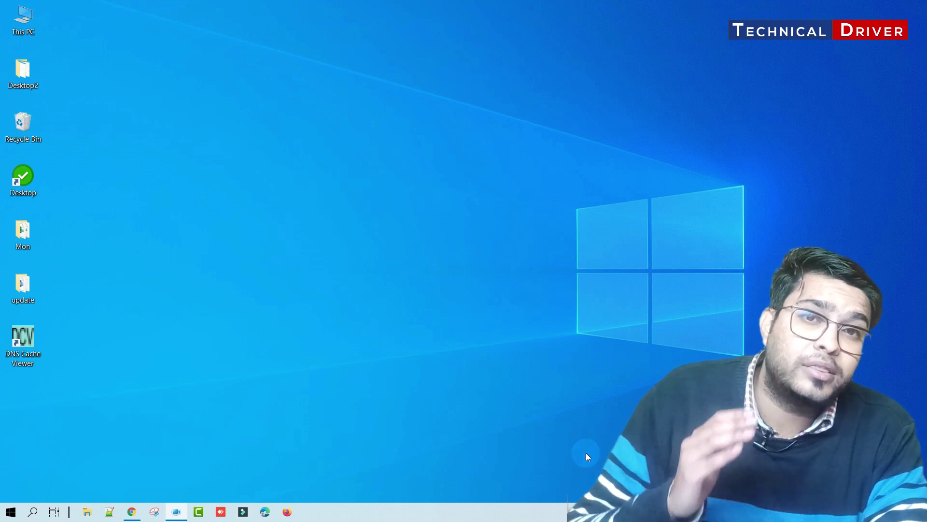
Step: Launch DNS Cache Viewer from the desktop to list the cached DNS records
double_click(22, 341)
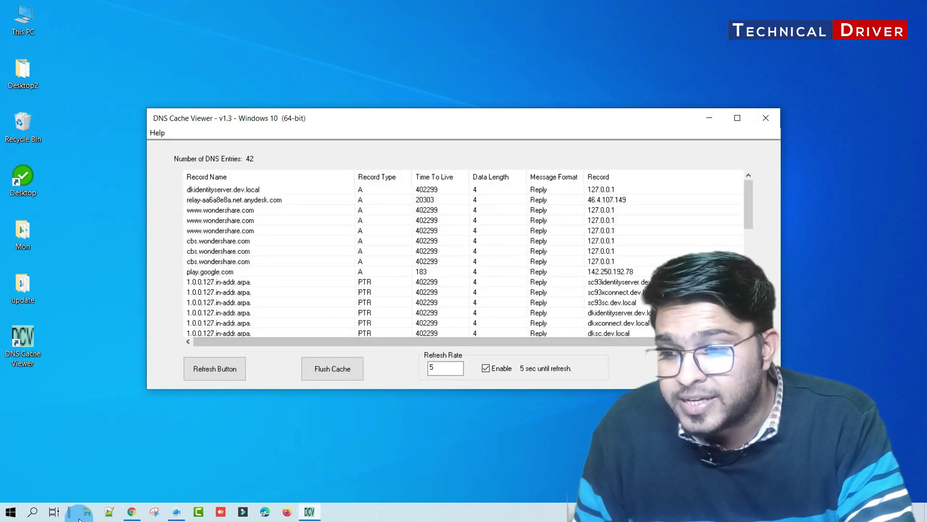
left_click(132, 511)
left_click(131, 511)
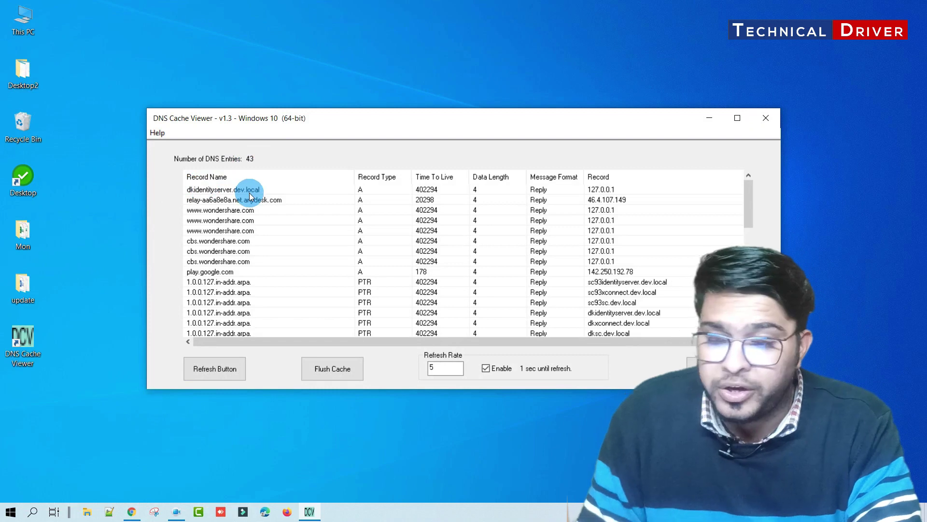
left_click(116, 515)
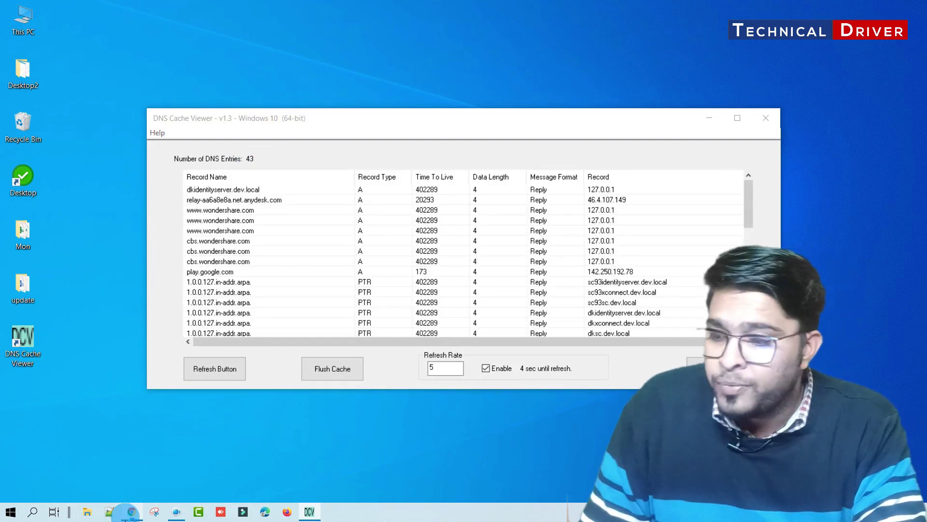
Step: Visit google.com and Google Images in Chrome, and return to DNS Cache Viewer
left_click(131, 512)
left_click(195, 34)
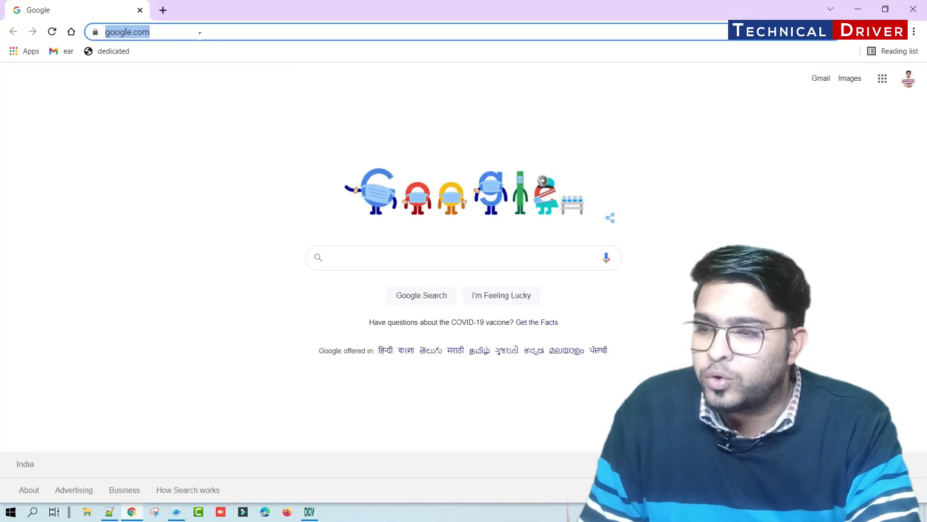
key("Return")
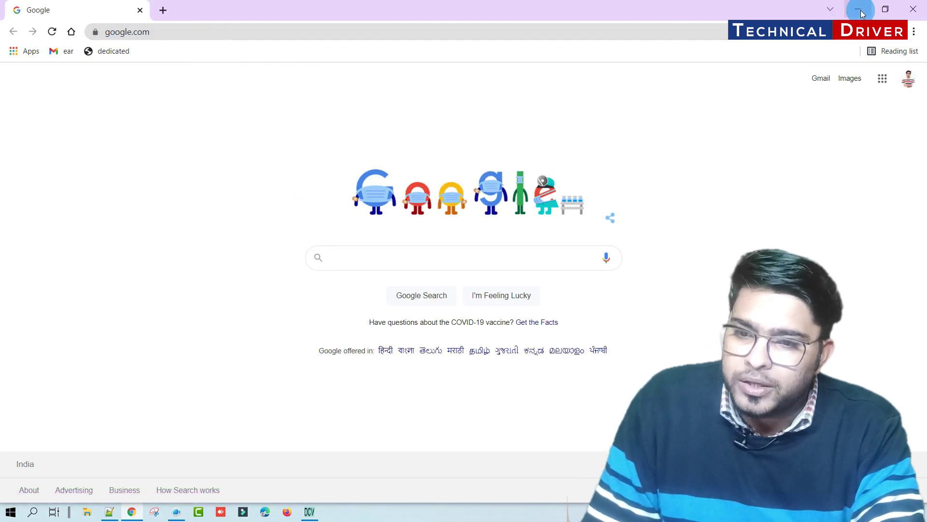
left_click(860, 85)
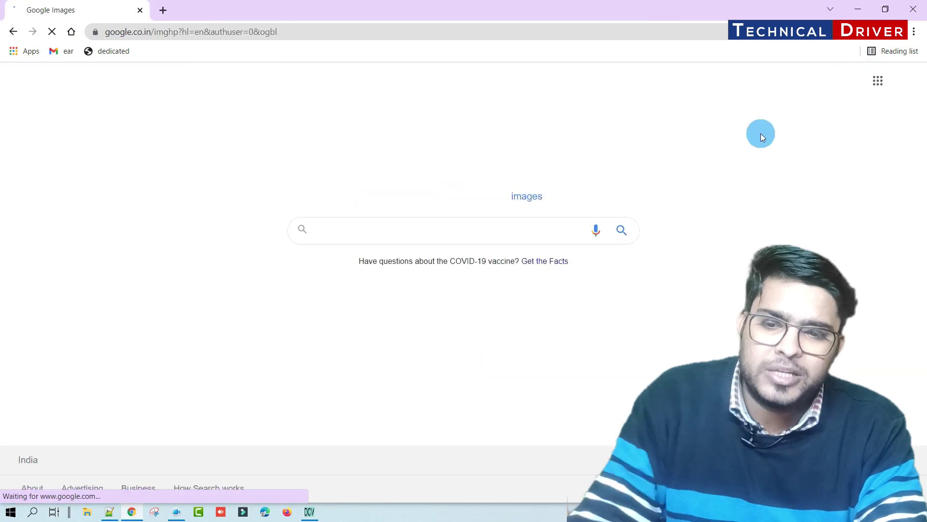
left_click(858, 9)
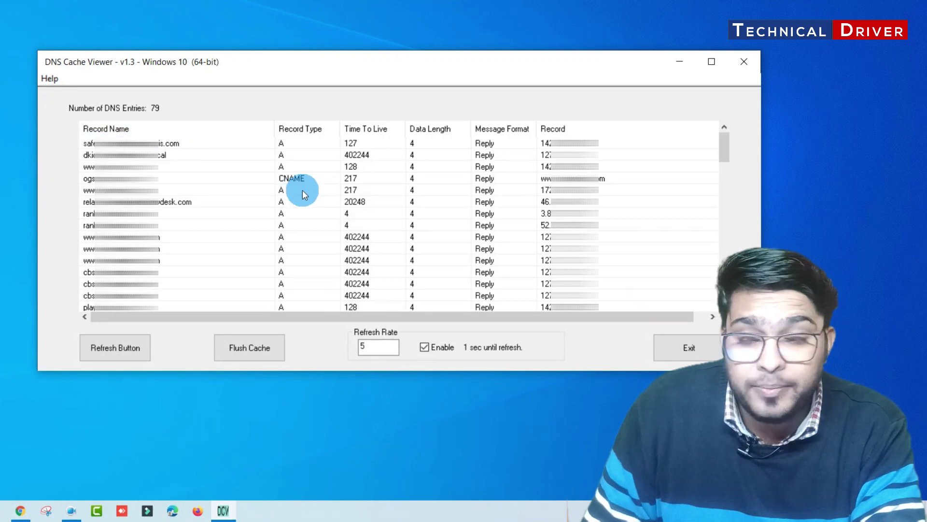
Step: Examine the cached DNS records throughout the list, including their record types and time-to-live values
scroll(314, 225, "down", 4)
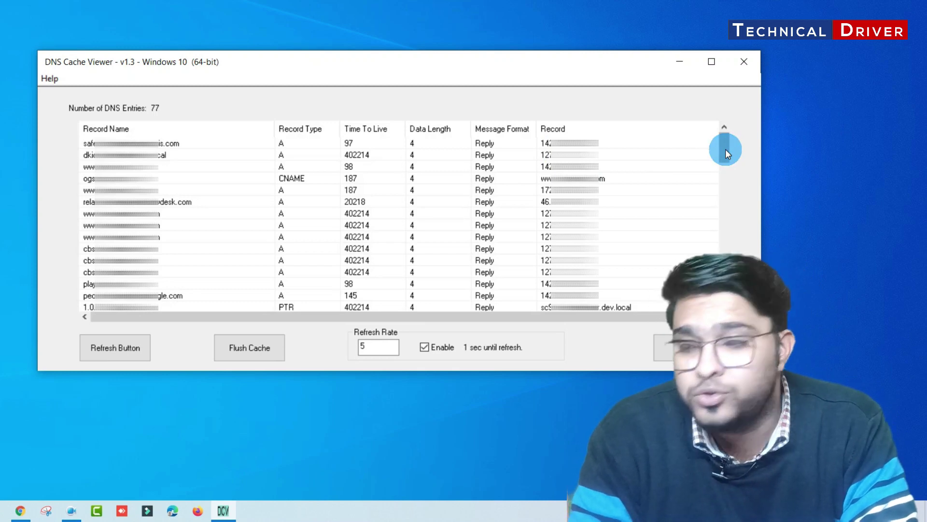
left_click_drag(726, 154, 725, 159)
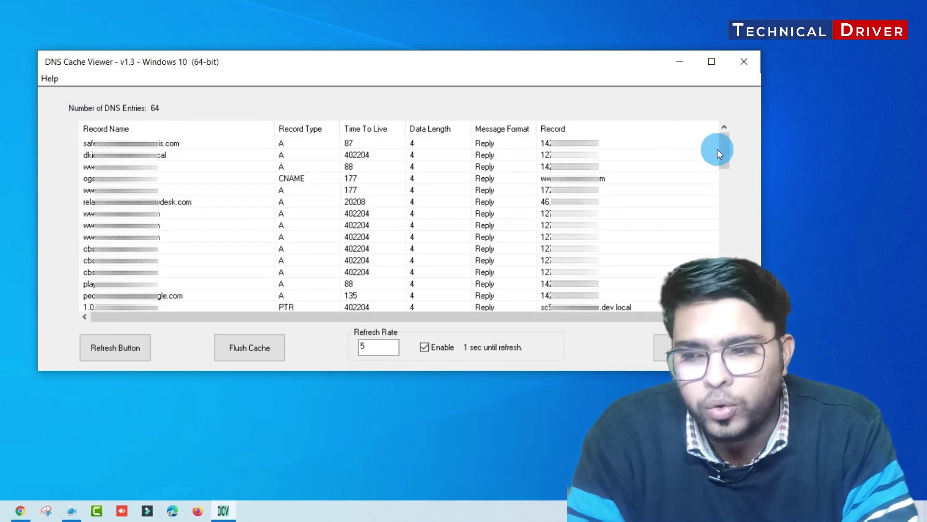
left_click_drag(725, 149, 722, 275)
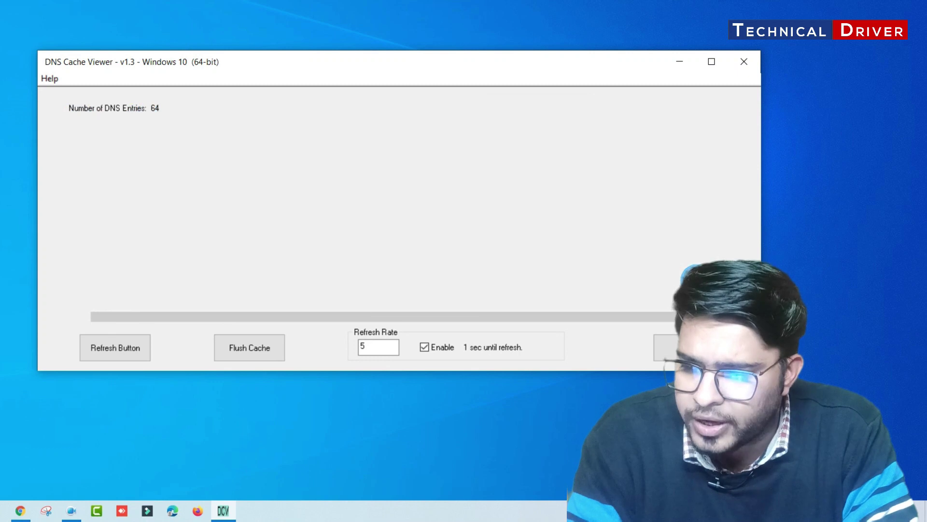
left_click_drag(722, 149, 734, 244)
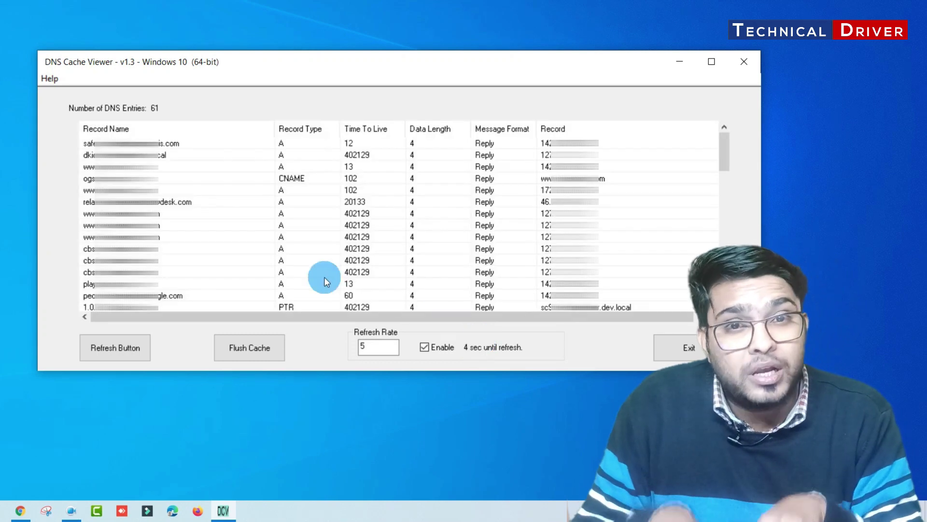
Step: Flush the DNS cache several times in DNS Cache Viewer
left_click(270, 360)
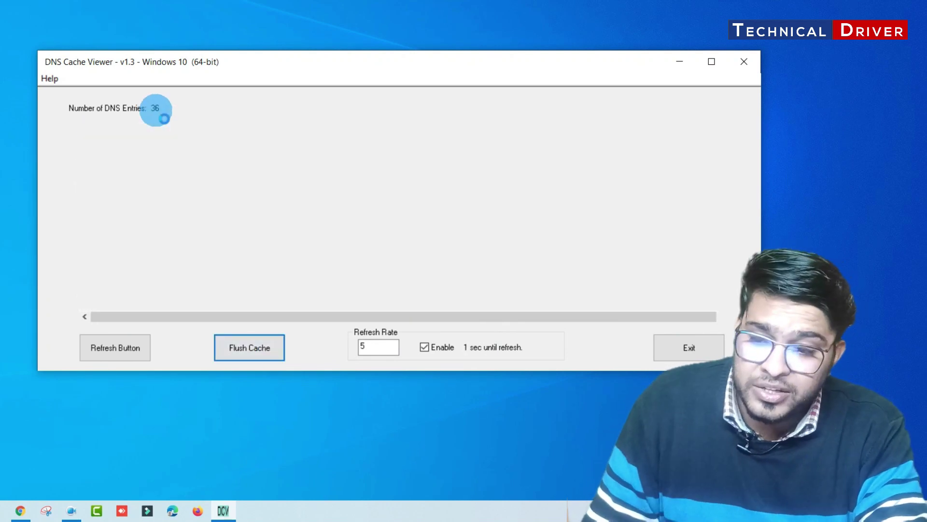
left_click(188, 115)
left_click(245, 353)
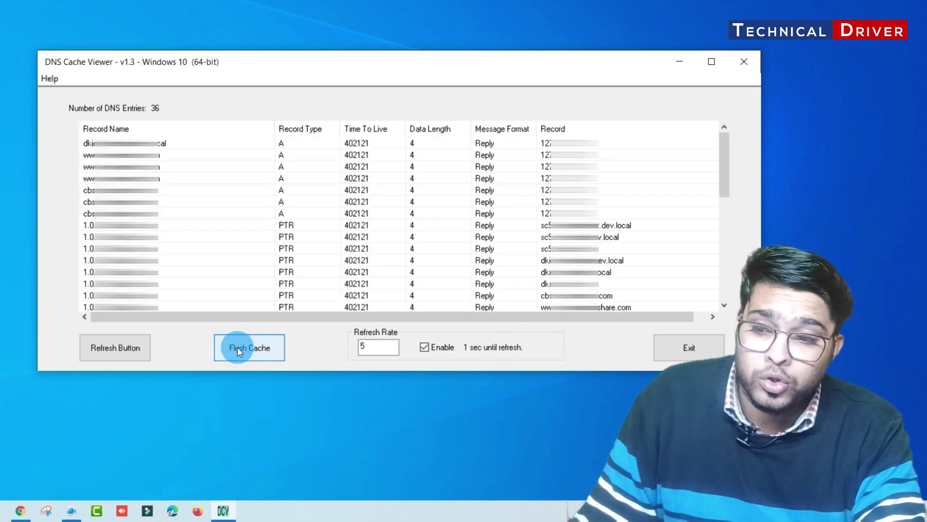
left_click(237, 347)
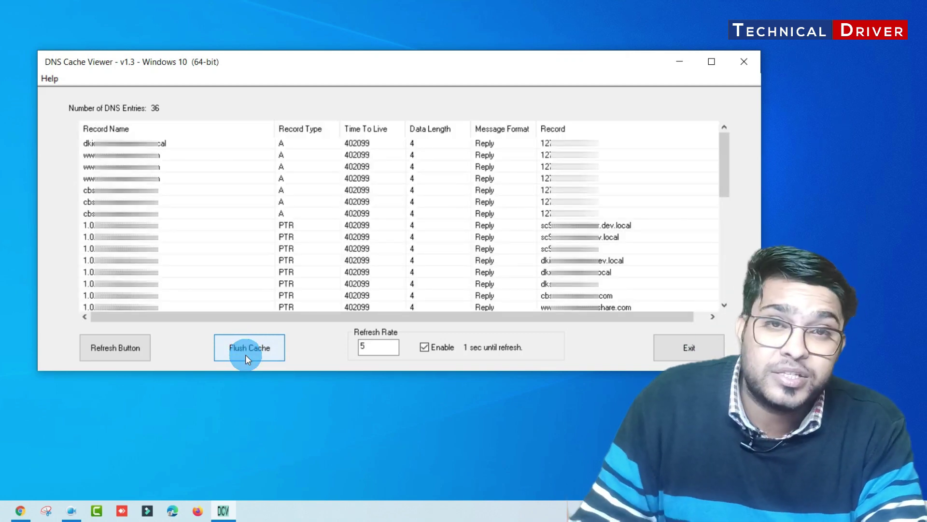
left_click(246, 355)
left_click(255, 359)
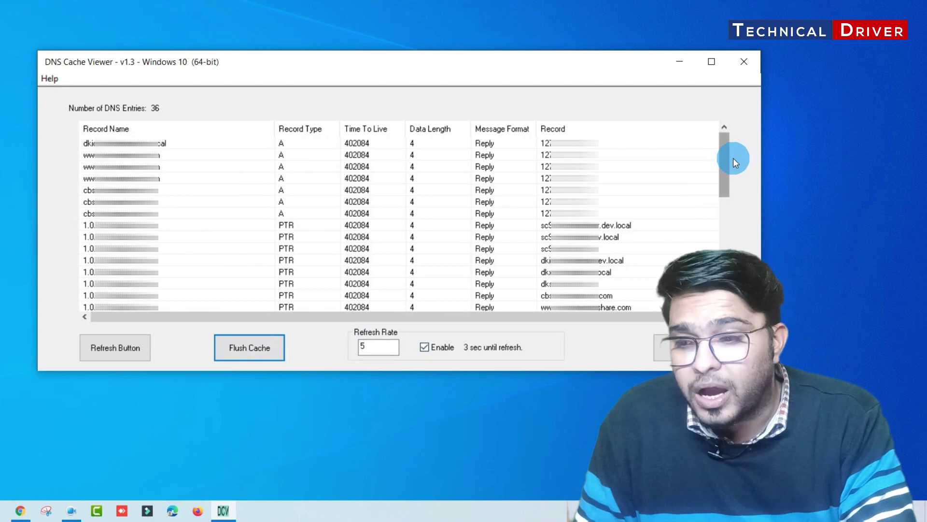
Step: Inspect the DNS records that remain in the list after the flush
left_click(534, 153)
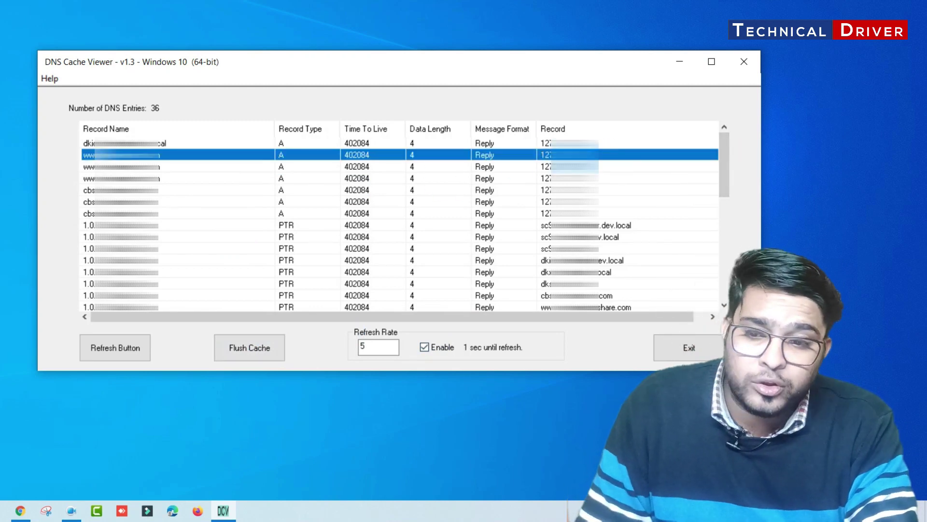
left_click(493, 165)
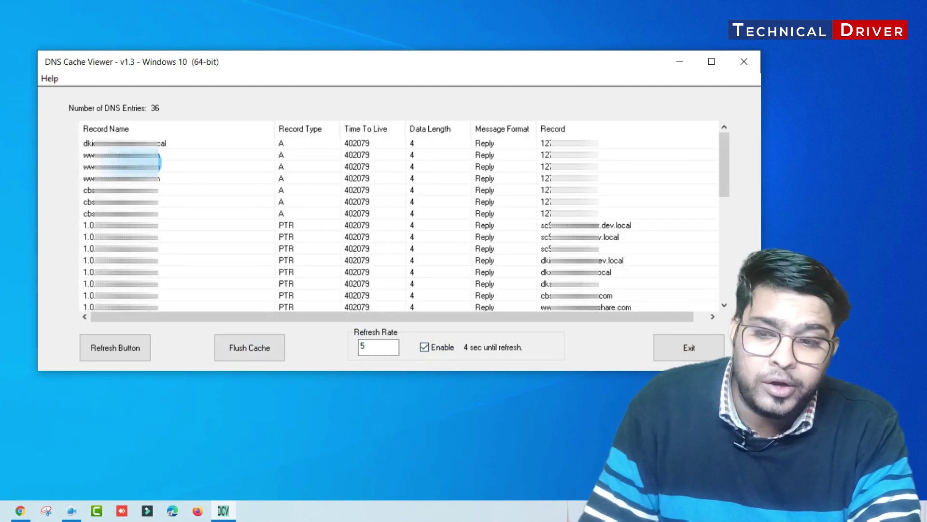
left_click(144, 167)
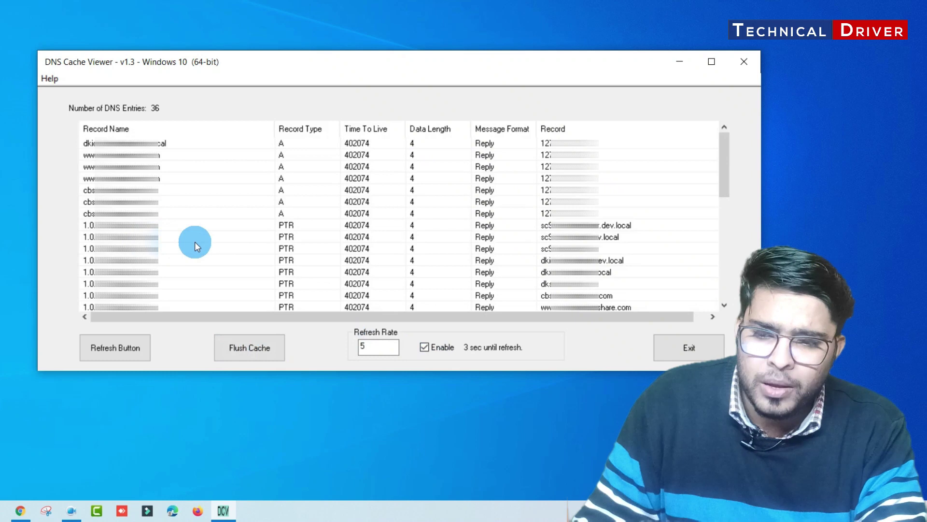
left_click_drag(724, 160, 711, 269)
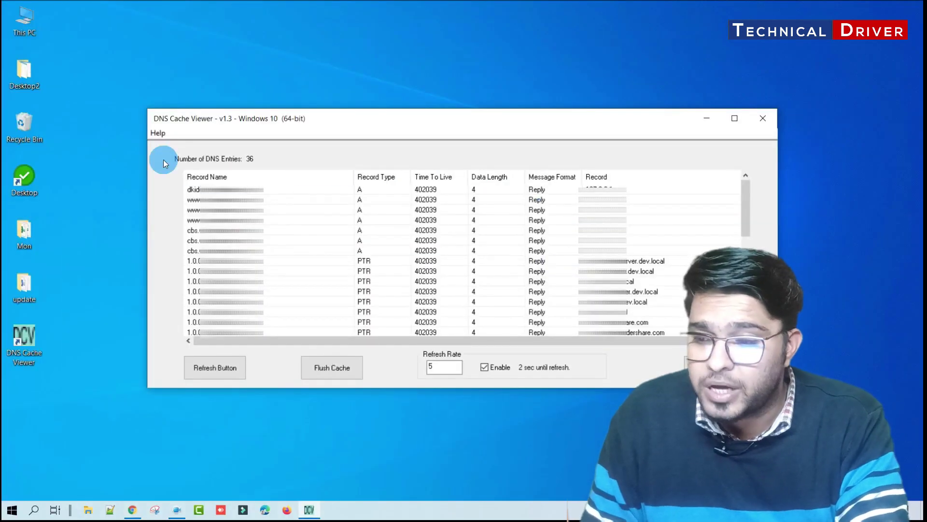
Step: Switch to Chrome, search Google for "dns chashe viewer" and accept the corrected query "dns cache viewer"
left_click(192, 131)
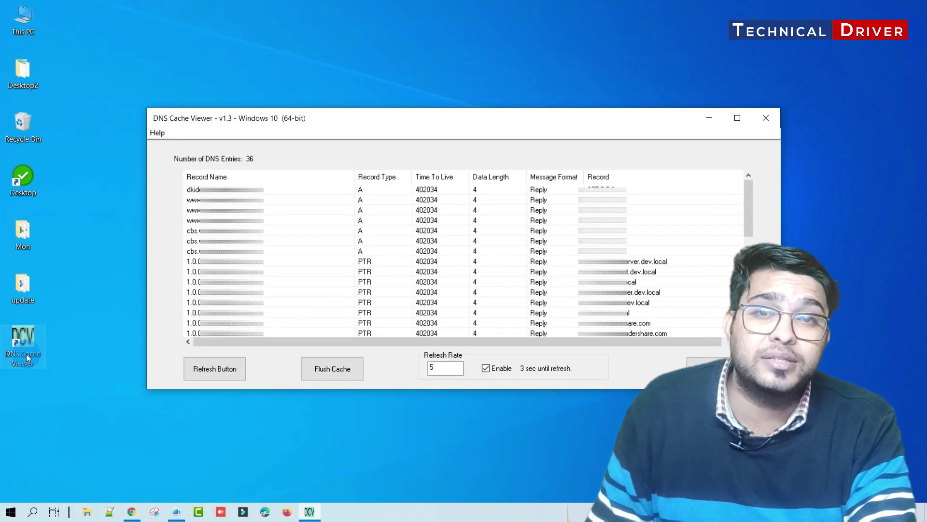
left_click(131, 509)
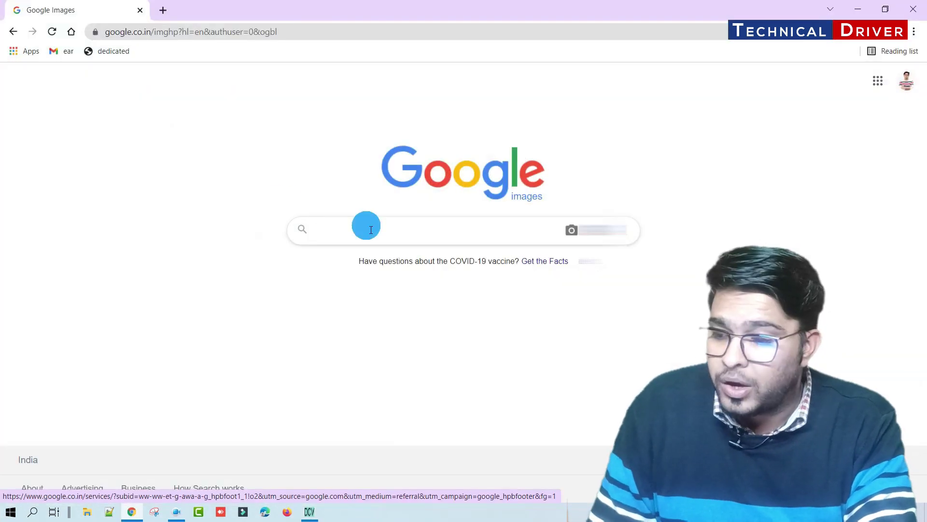
type("dm")
key("BackSpace")
type("nc")
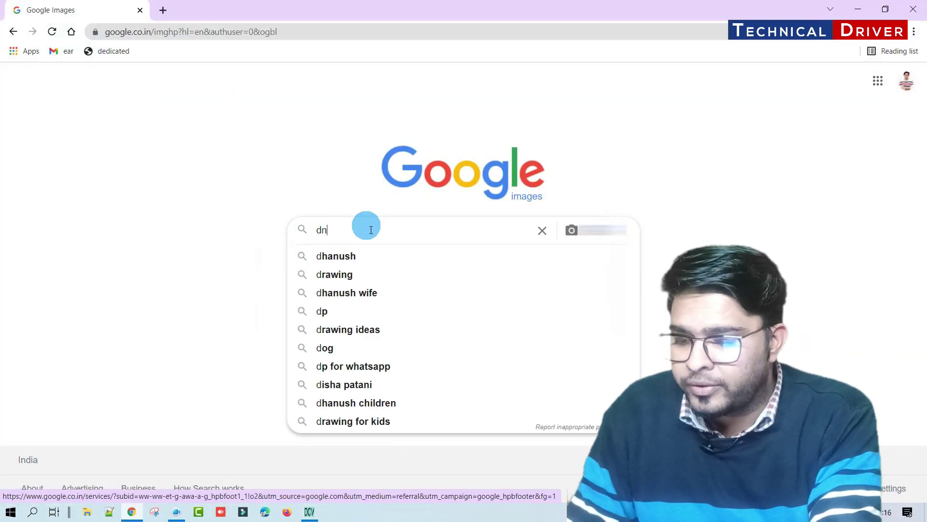
key("BackSpace")
type("s chashe ")
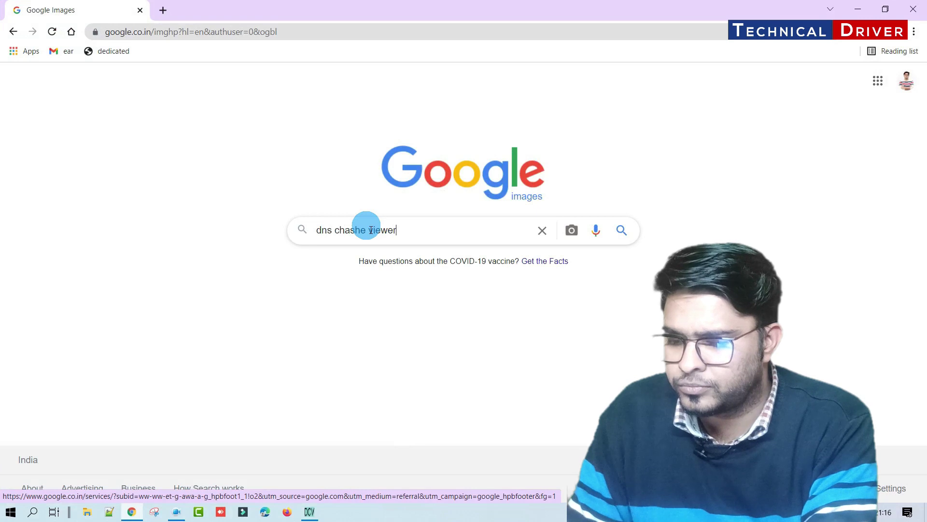
type("viewer")
key("Return")
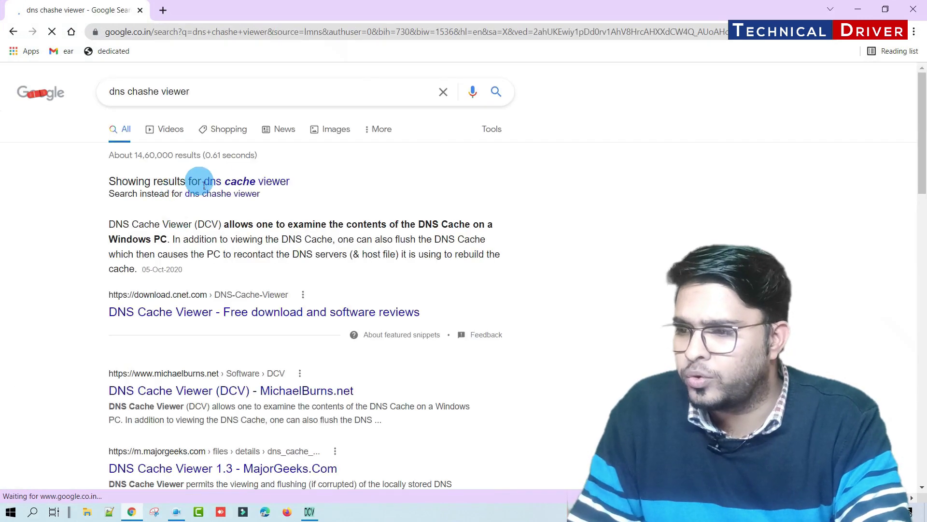
left_click(225, 183)
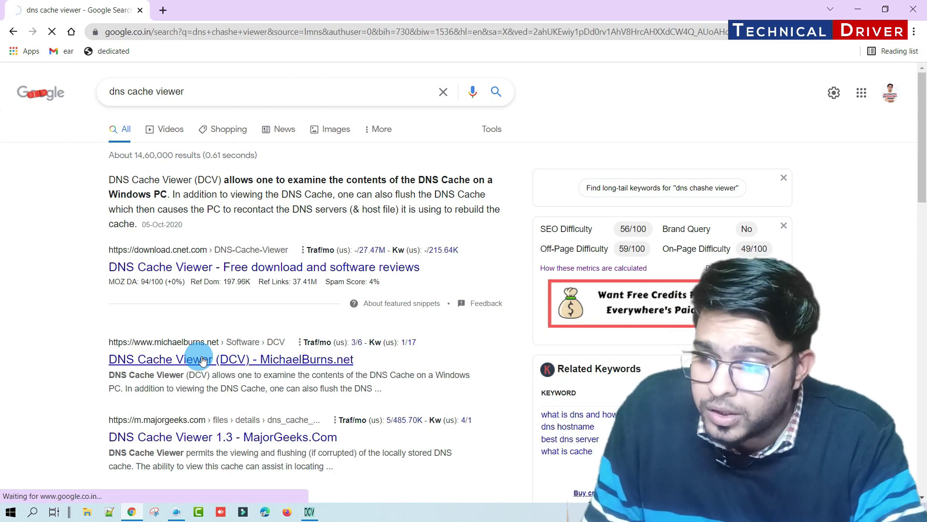
Step: Open the developer's DNS Cache Viewer (DCV) page from the search results and download DCVSetup.zip locally
scroll(386, 328, "down", 3)
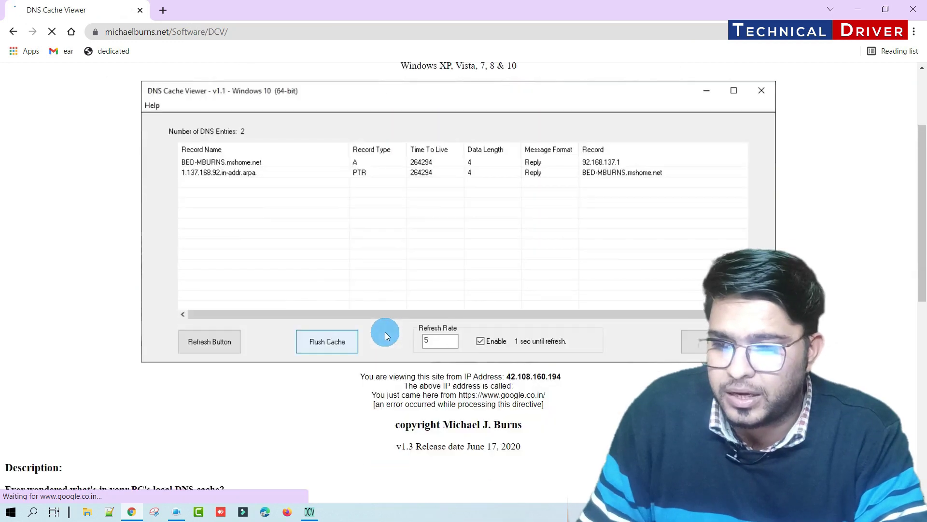
scroll(385, 334, "down", 5)
scroll(422, 250, "up", 6)
scroll(435, 338, "down", 5)
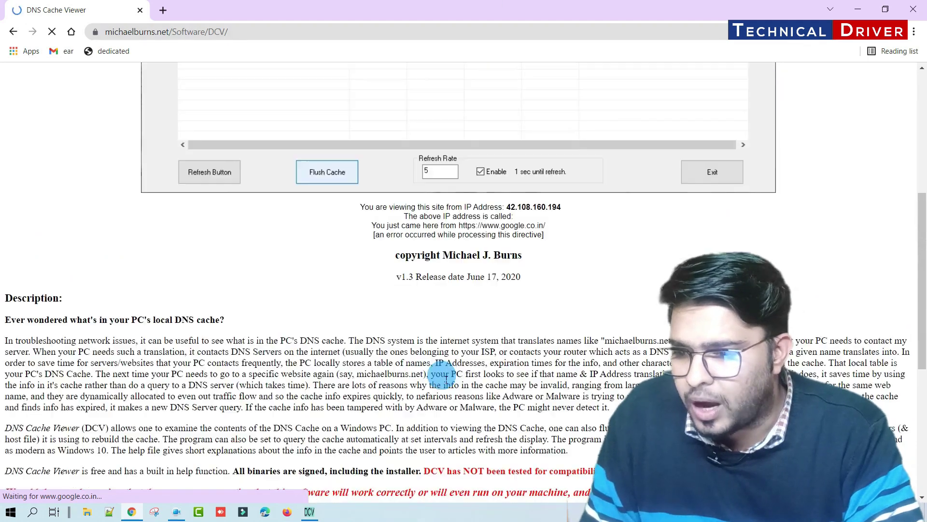
scroll(445, 378, "down", 3)
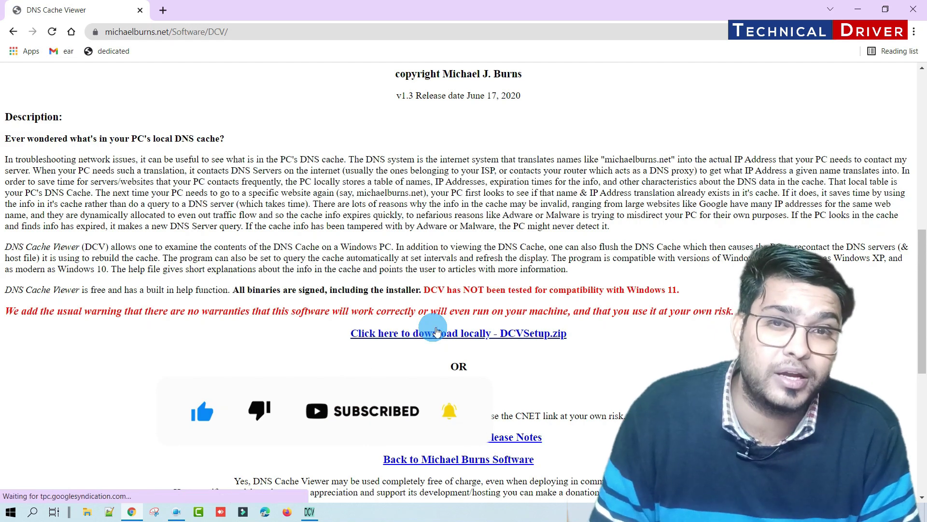
left_click(436, 331)
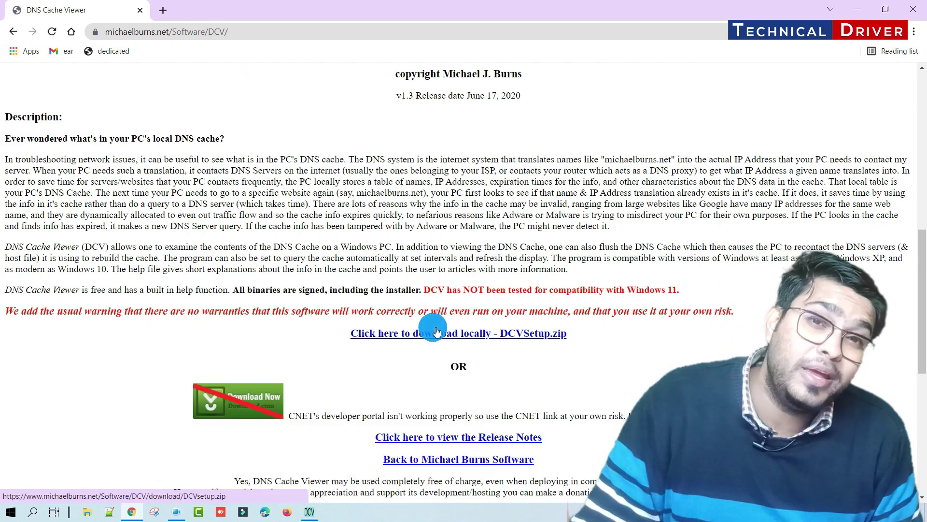